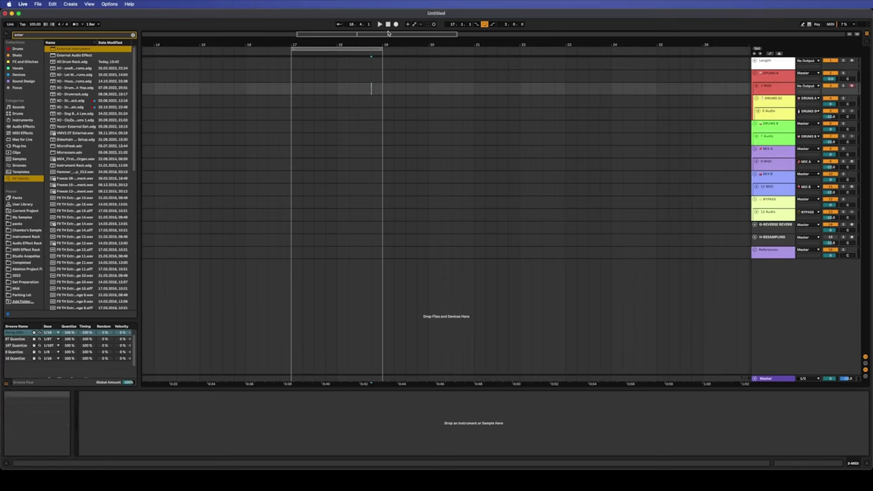
# Reset the insert point to bar 1 and load an empty Drum Rack onto track 3.
pyautogui.click(388, 24)
pyautogui.click(388, 24)
pyautogui.click(134, 35)
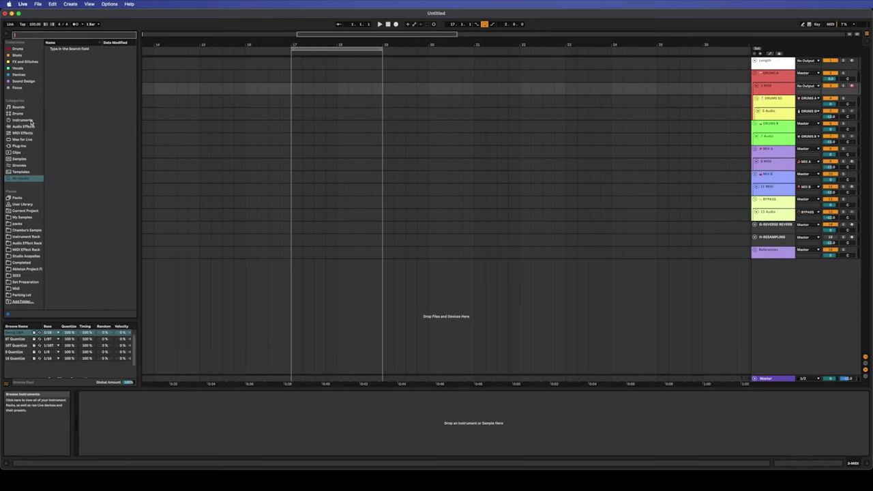
pyautogui.click(30, 121)
pyautogui.click(48, 89)
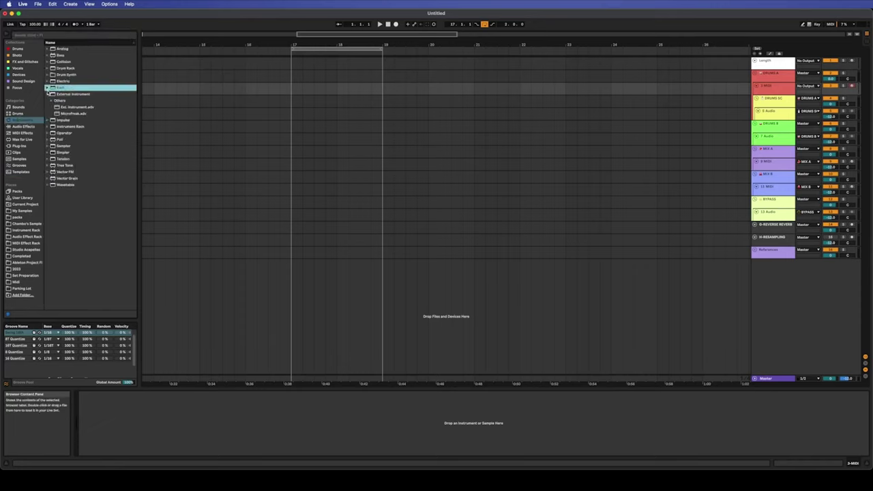
pyautogui.moveTo(64, 69); pyautogui.dragTo(293, 90)
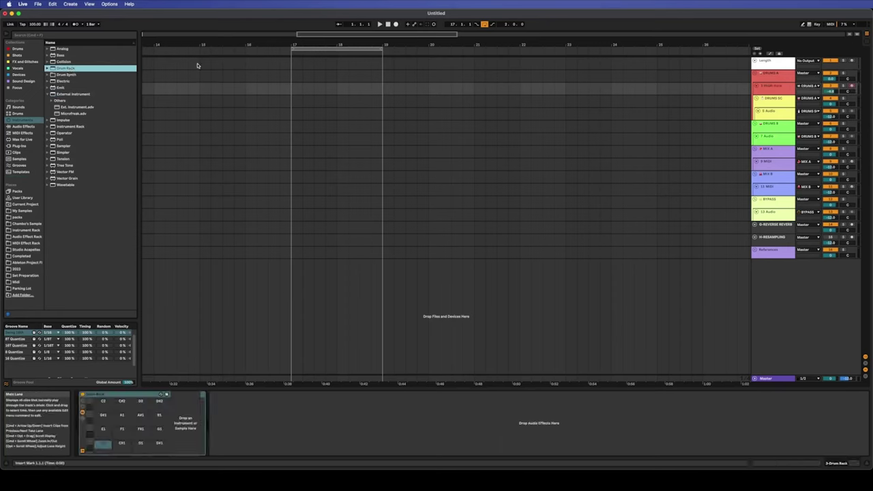
# Load XO from Plug-ins > VST onto pad C2 and show the pad range holding it.
pyautogui.click(19, 146)
pyautogui.click(49, 55)
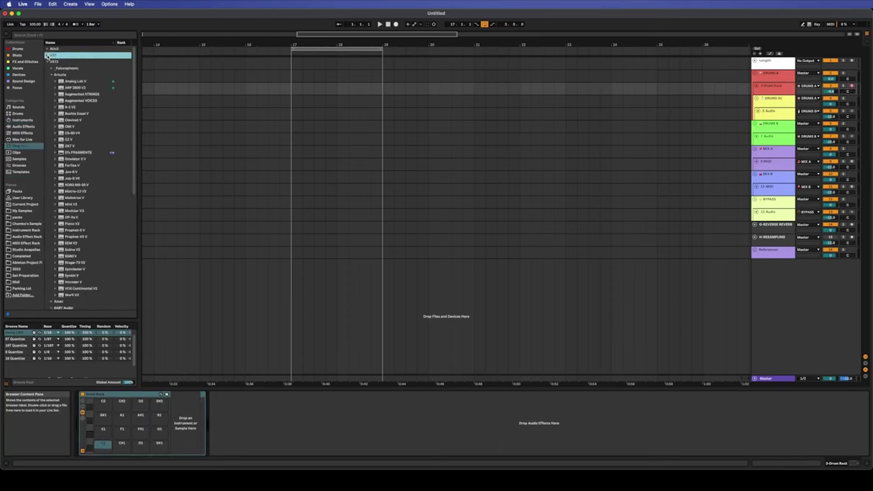
pyautogui.click(48, 62)
pyautogui.click(47, 54)
pyautogui.scroll(-10, 63, 131)
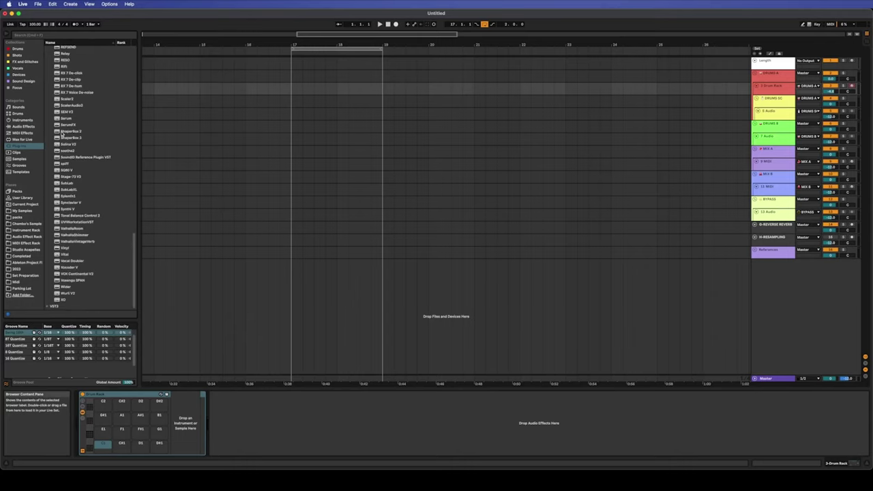
pyautogui.click(63, 300)
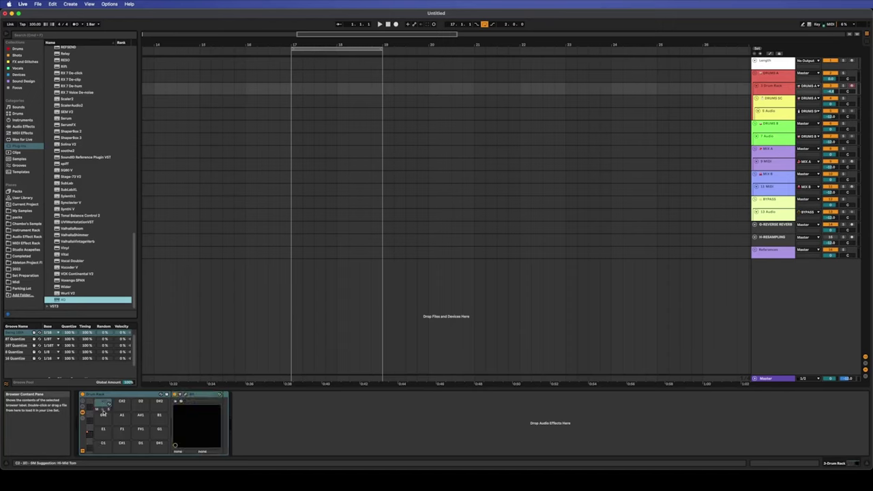
pyautogui.click(90, 403)
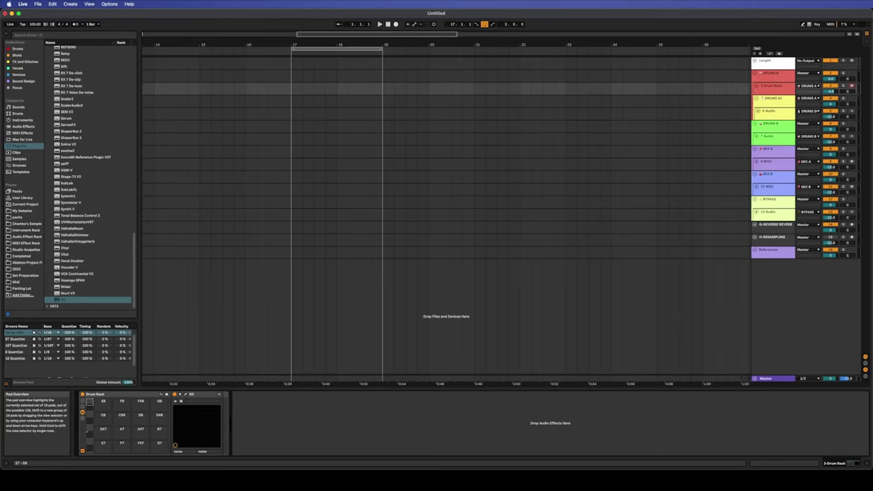
pyautogui.click(89, 434)
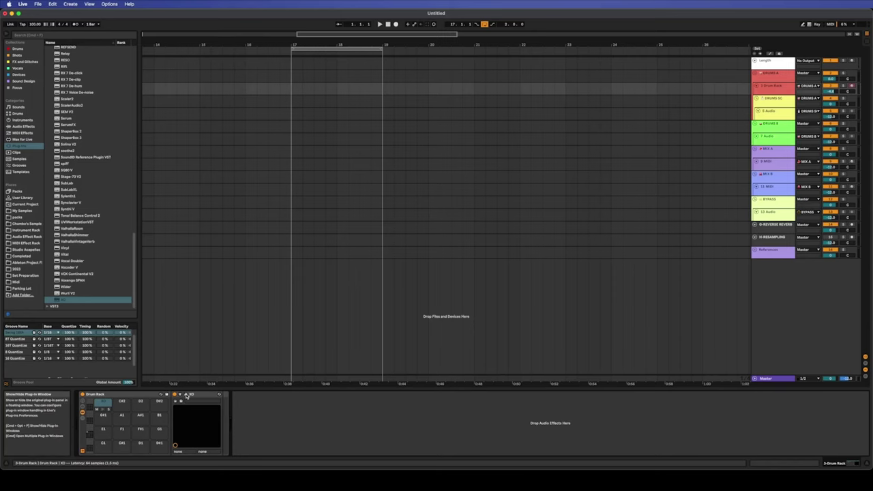
# Open XO's window, sweep the red Space area to audition kicks, and select KICK 1.
pyautogui.click(188, 395)
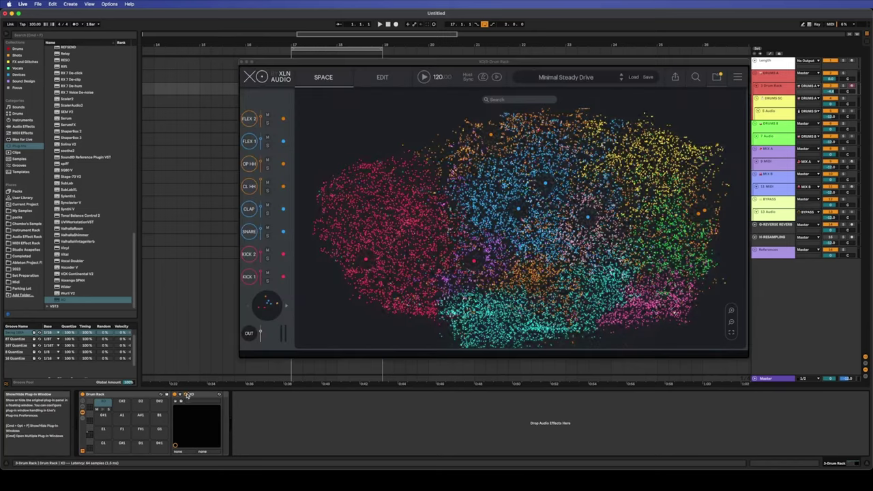
pyautogui.click(364, 261)
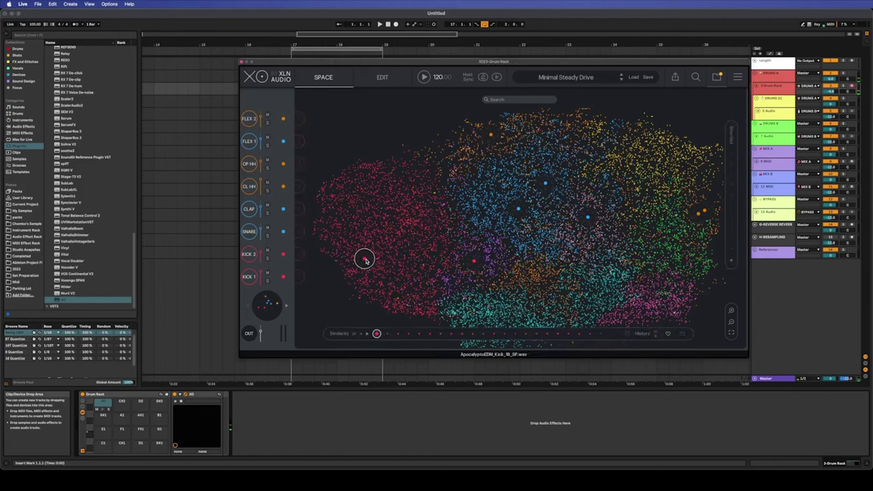
pyautogui.moveTo(364, 261); pyautogui.dragTo(384, 254)
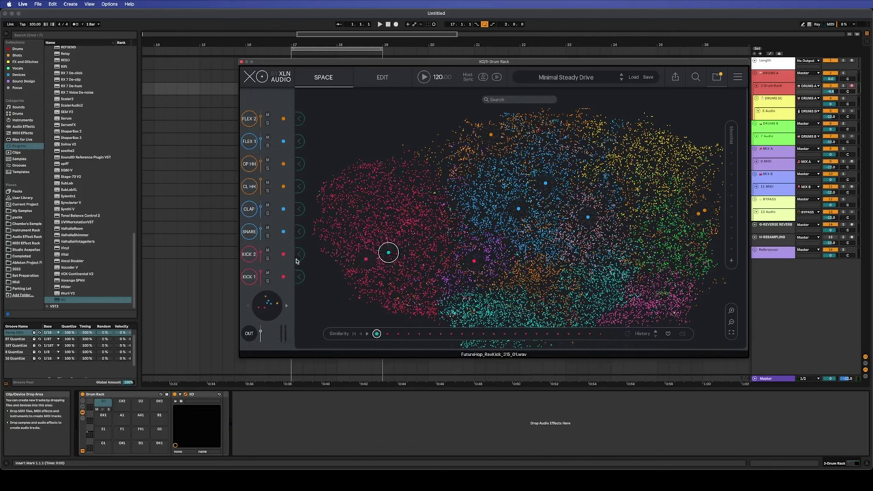
pyautogui.click(251, 279)
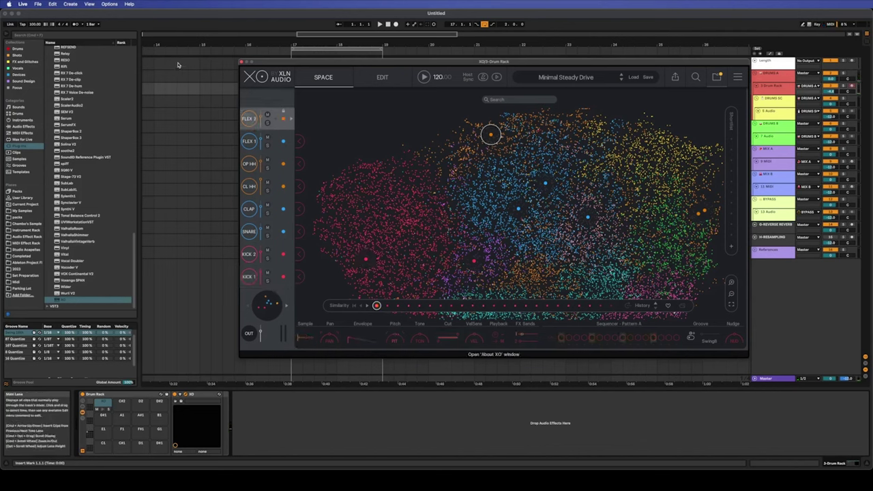
# Put an External Instrument on pad C1 and rename it KICK.
pyautogui.click(30, 122)
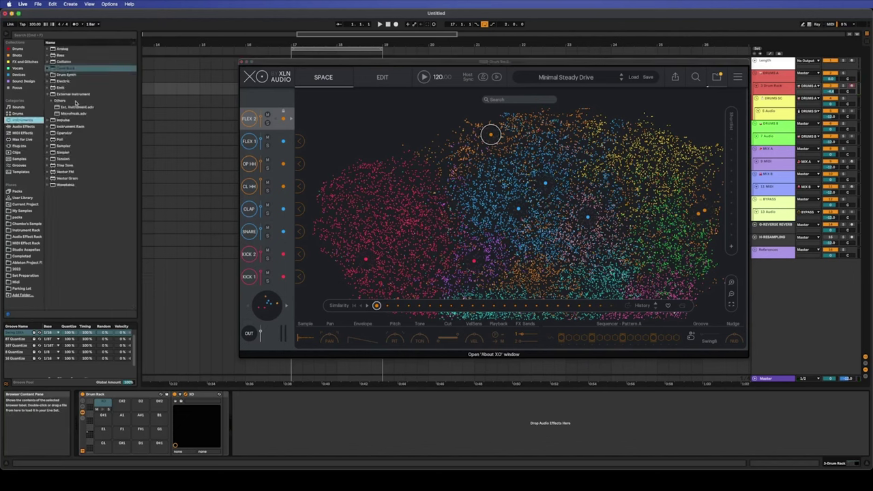
pyautogui.click(78, 95)
pyautogui.moveTo(78, 95); pyautogui.dragTo(105, 446)
pyautogui.click(196, 395)
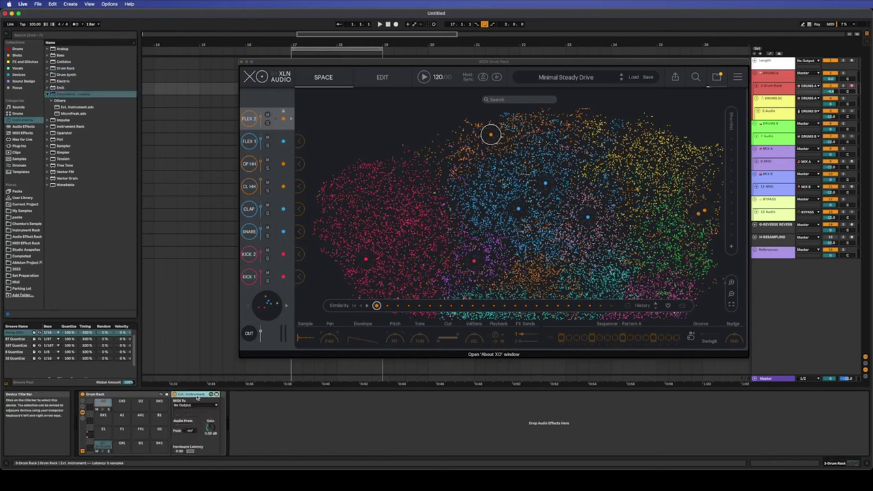
pyautogui.press('super+r')
pyautogui.write('KICK')
pyautogui.press('Return')
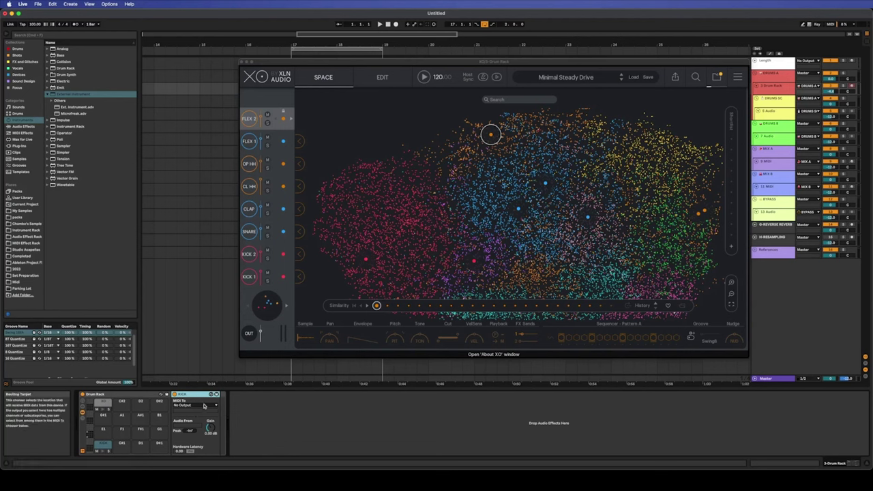
# Route KICK's MIDI to Drum Rack / 1-XO and its audio from XO's BUS 1.
pyautogui.click(203, 406)
pyautogui.click(202, 423)
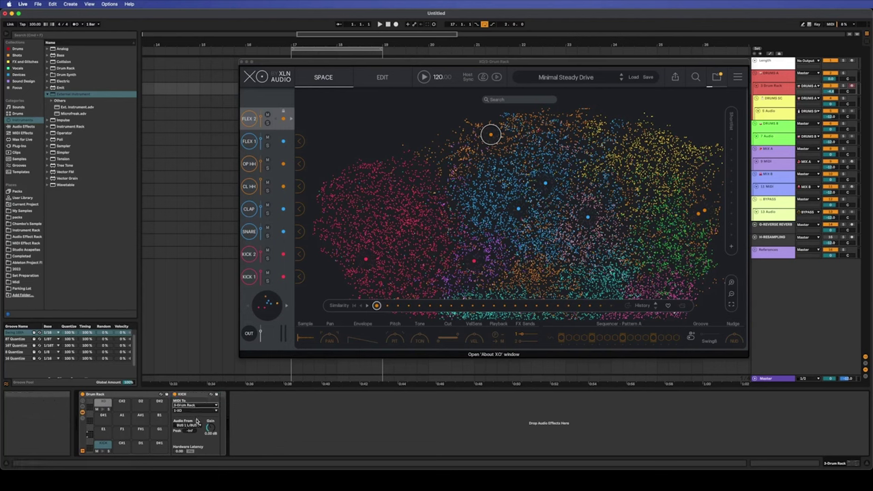
pyautogui.click(194, 410)
pyautogui.click(194, 412)
pyautogui.click(193, 426)
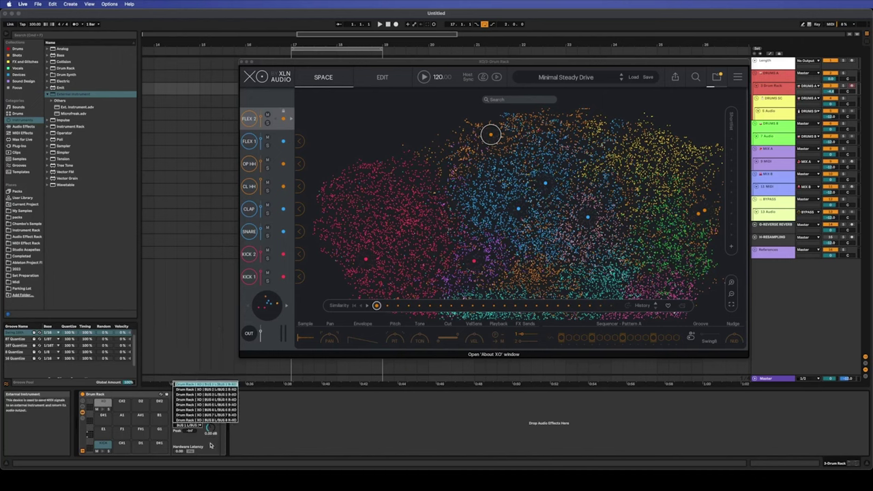
pyautogui.click(192, 426)
pyautogui.click(198, 410)
pyautogui.click(200, 411)
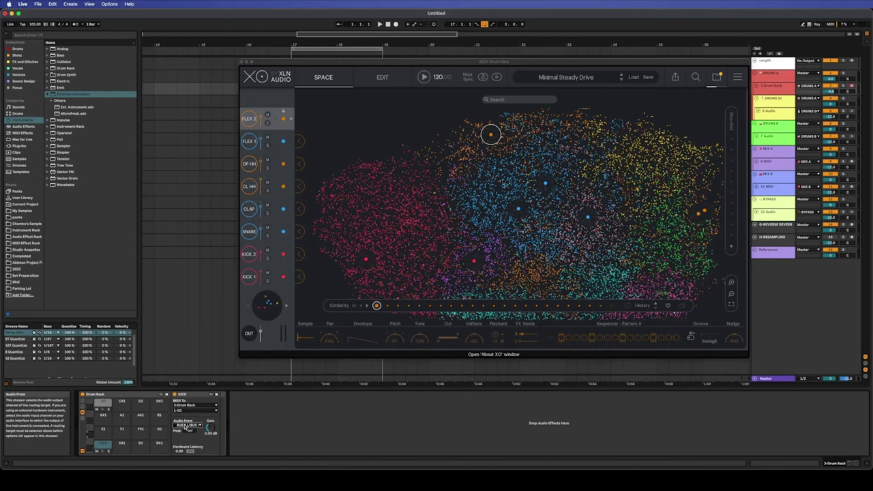
pyautogui.click(185, 427)
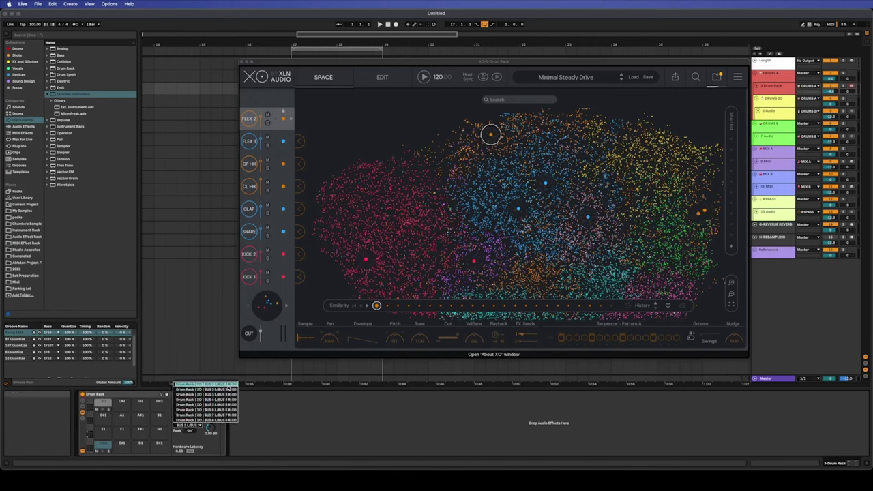
pyautogui.click(229, 386)
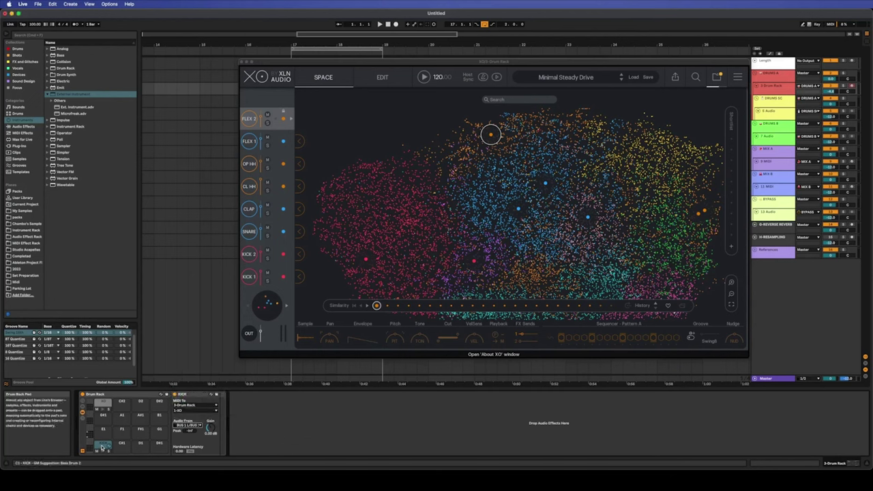
# Copy the KICK chain onto the remaining pads from C#1 to G1.
pyautogui.moveTo(102, 447); pyautogui.dragTo(159, 445)
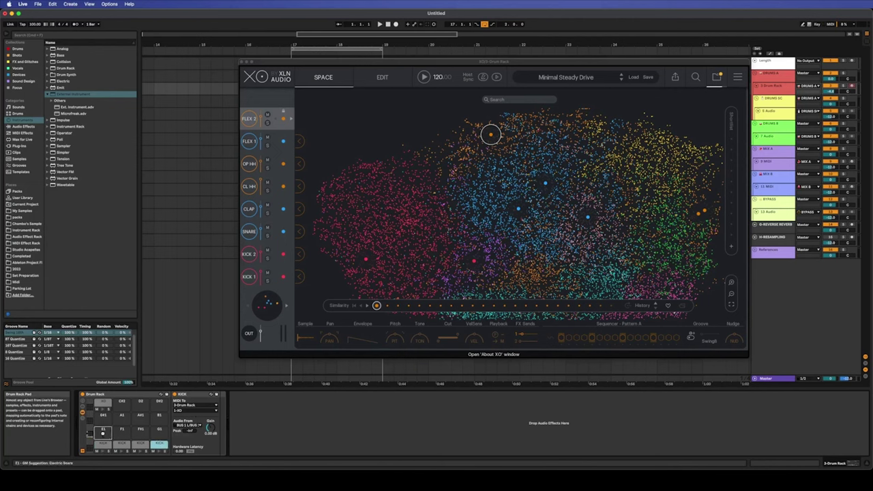
pyautogui.moveTo(102, 431); pyautogui.dragTo(121, 432)
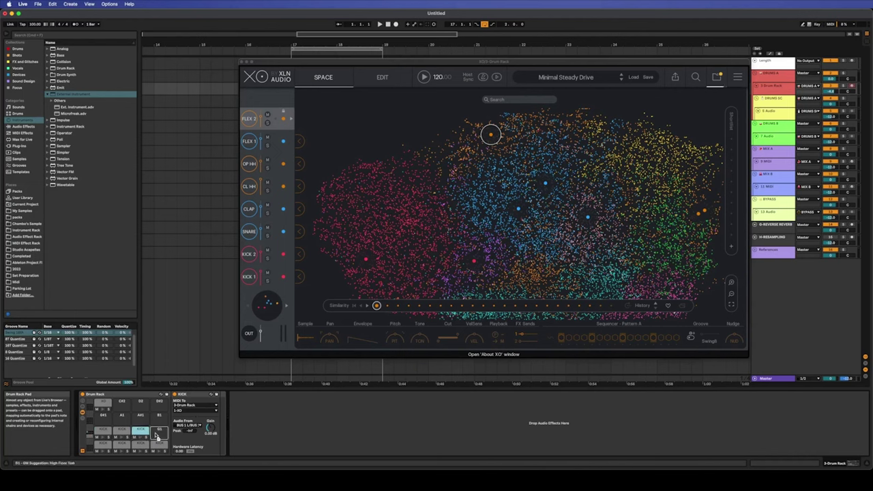
pyautogui.moveTo(158, 432); pyautogui.dragTo(126, 445)
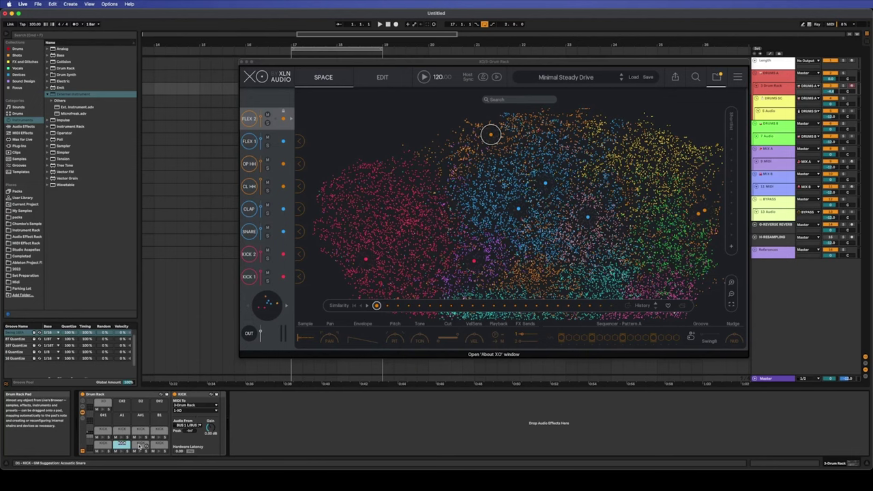
# Rename pads D1 through G1 after XO's channels, then swap G1 onto F#1.
pyautogui.click(141, 445)
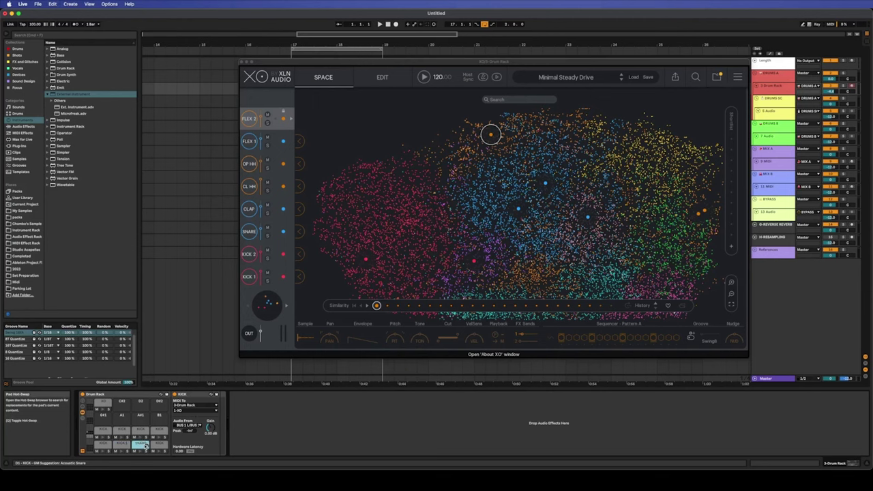
pyautogui.click(159, 445)
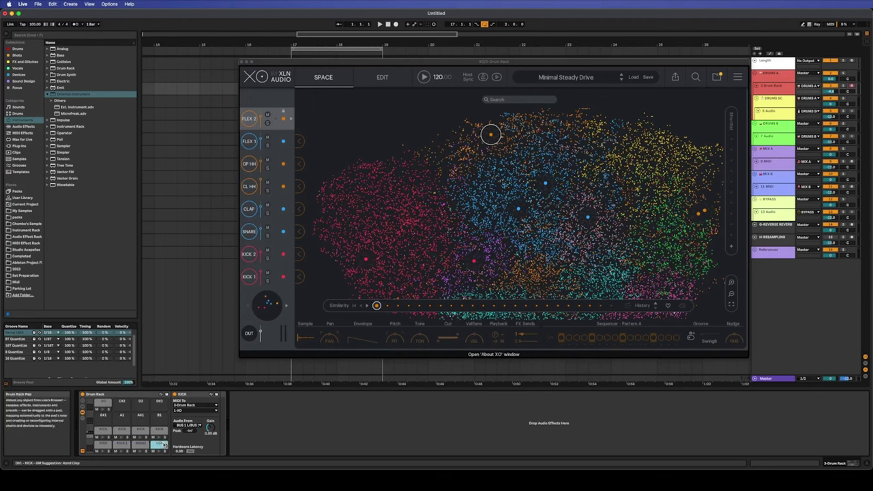
pyautogui.click(102, 432)
pyautogui.click(121, 430)
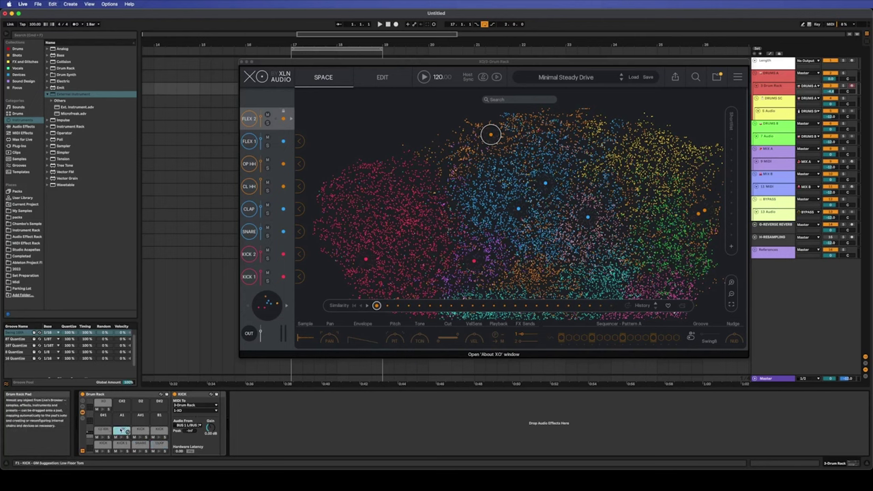
pyautogui.click(140, 431)
pyautogui.click(160, 431)
pyautogui.moveTo(159, 431); pyautogui.dragTo(141, 431)
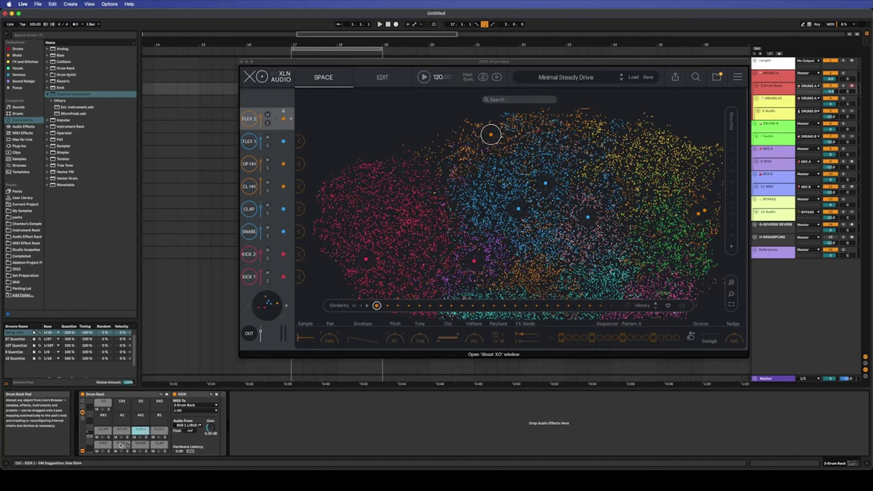
# Take KICK 1's audio from XO Bus 2 and the next chain's from its matching bus.
pyautogui.click(122, 445)
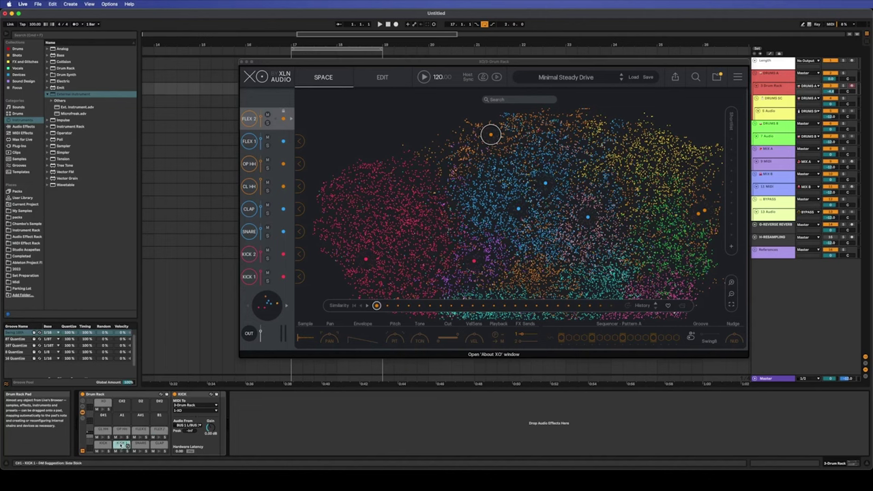
pyautogui.click(188, 426)
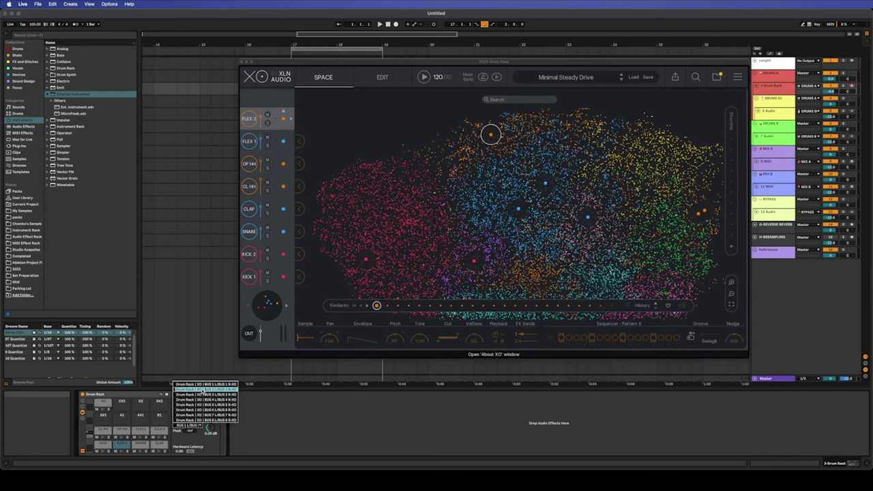
pyautogui.click(203, 390)
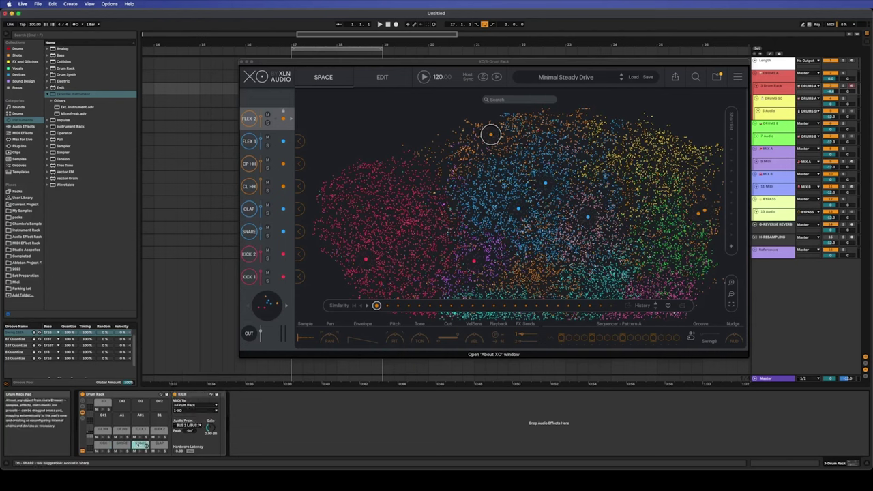
pyautogui.click(187, 425)
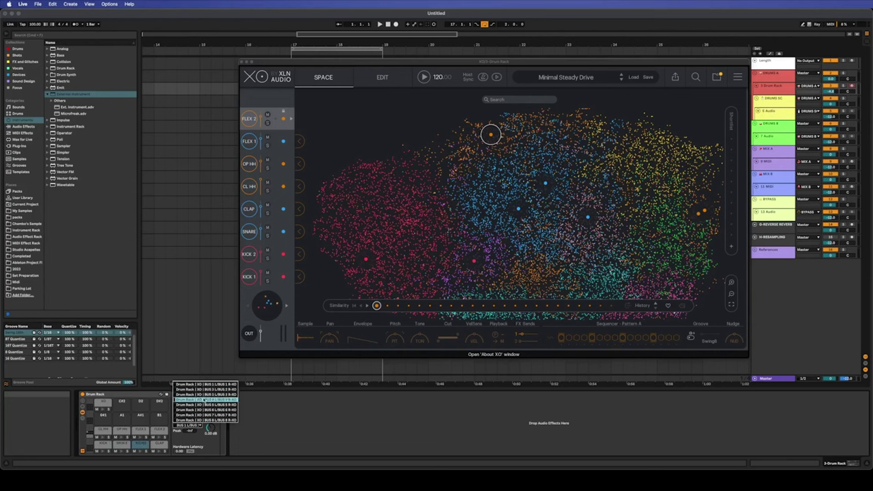
pyautogui.click(209, 391)
pyautogui.click(188, 426)
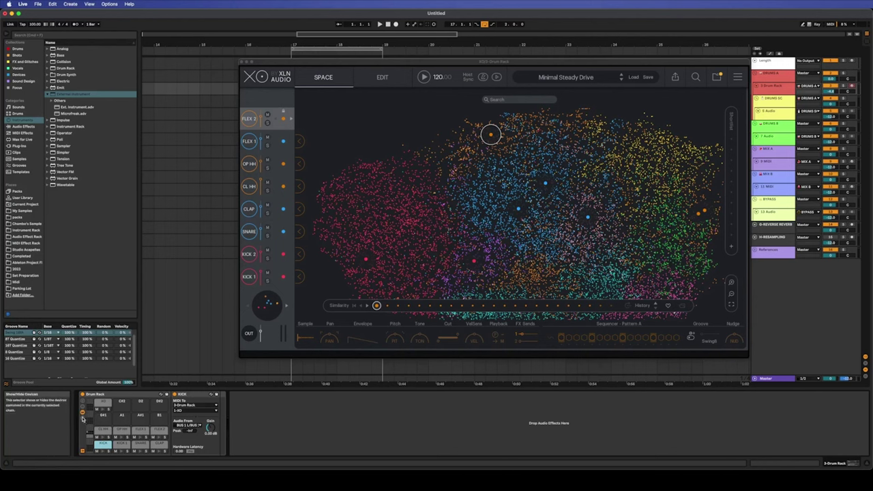
# Show the chain list with note routing, set KICK's play note to C1 and KICK 1's to A1.
pyautogui.click(83, 419)
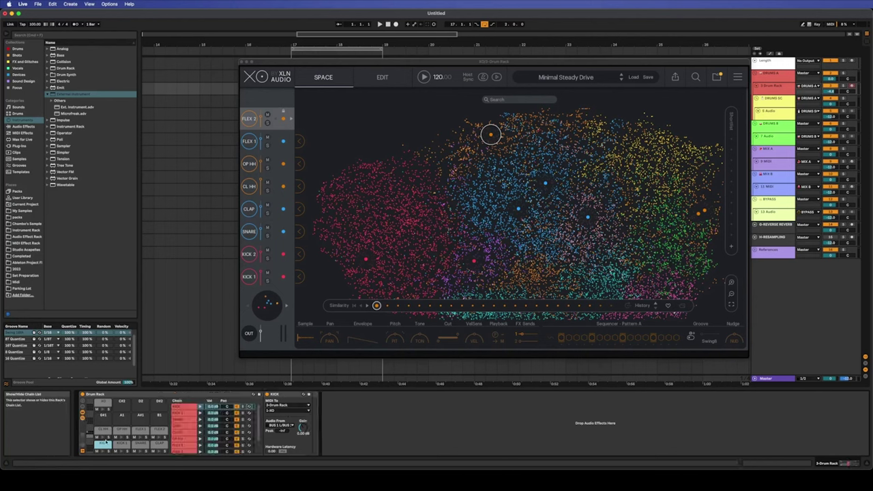
pyautogui.click(83, 437)
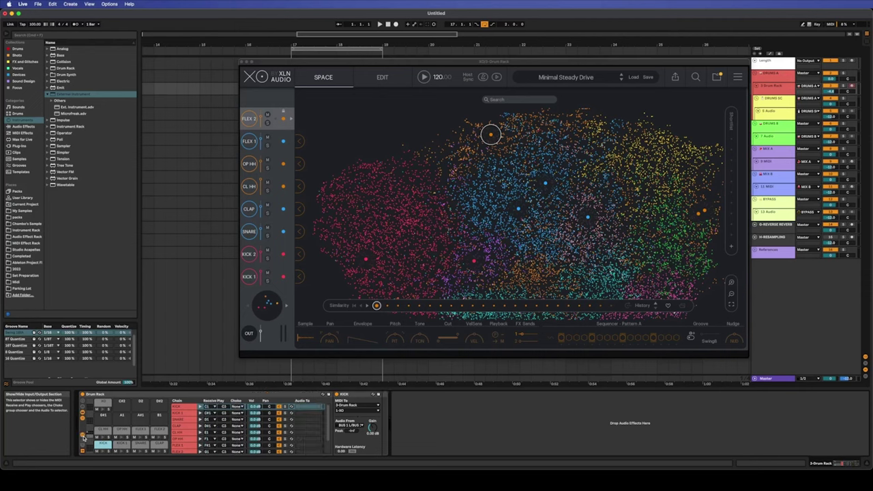
pyautogui.click(225, 407)
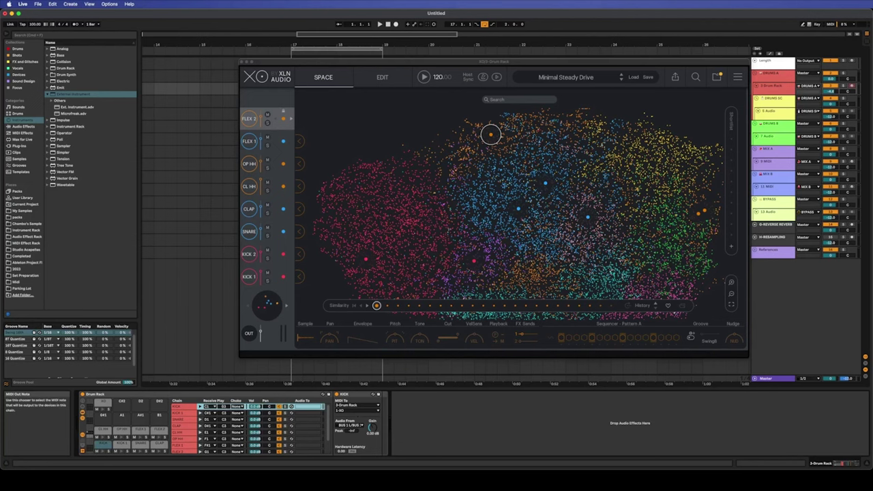
pyautogui.press('Down')
pyautogui.click(224, 413)
pyautogui.write('a1')
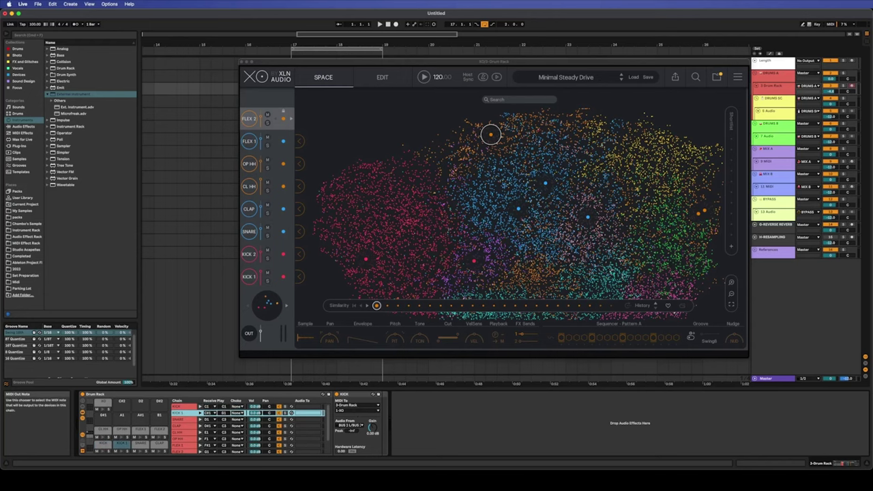
# Switch XO to EDIT and export the beat as MIDI onto the Drum Rack track.
pyautogui.click(382, 77)
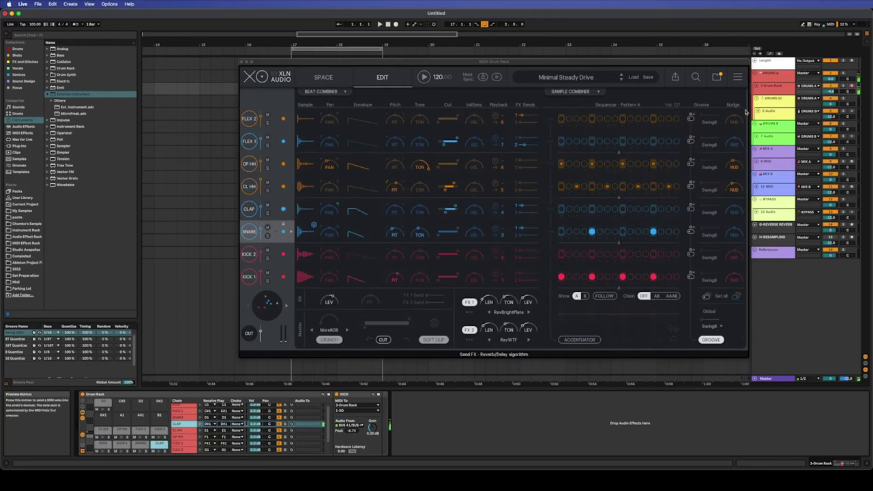
pyautogui.moveTo(689, 68); pyautogui.dragTo(762, 102)
pyautogui.click(746, 112)
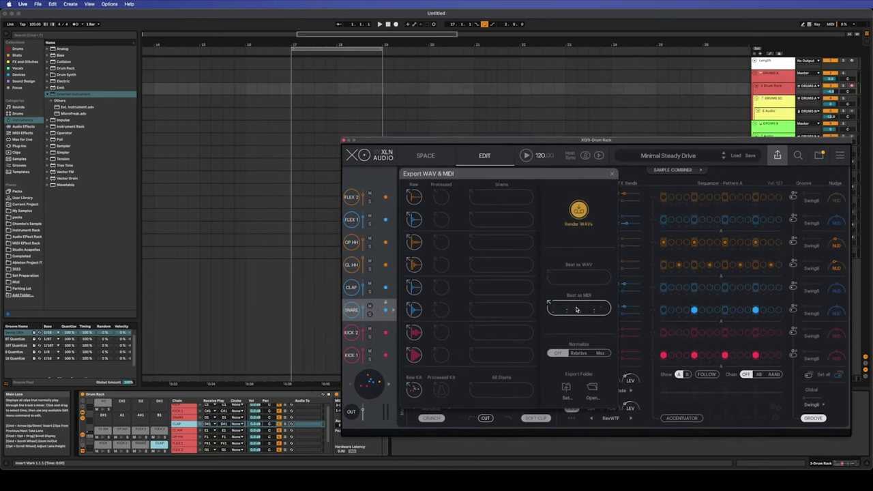
pyautogui.moveTo(578, 309); pyautogui.dragTo(293, 87)
# Inspect the Minimal Steady Drive clip's note rows, close XO, and play from bar 17.
pyautogui.doubleClick(307, 86)
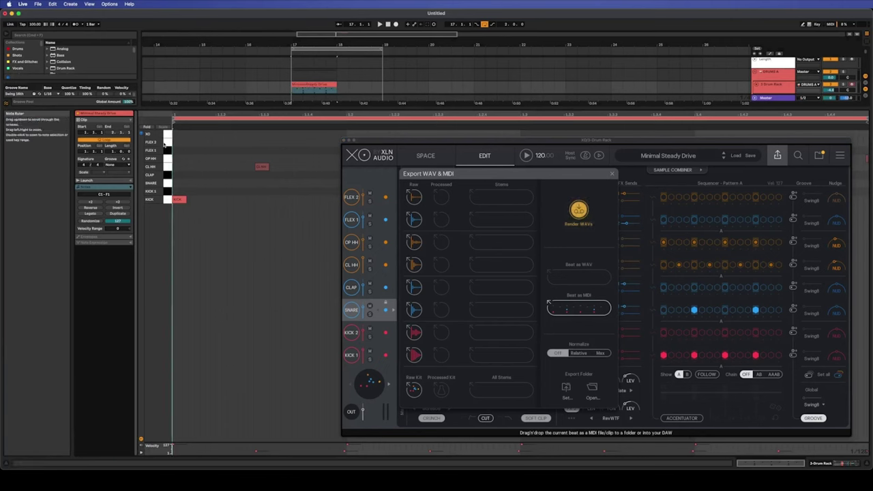
pyautogui.moveTo(169, 141); pyautogui.dragTo(170, 199)
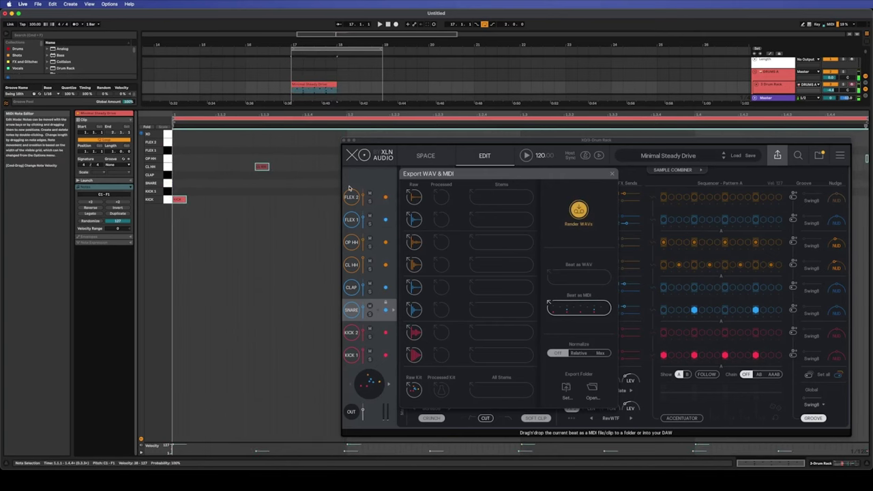
pyautogui.click(345, 141)
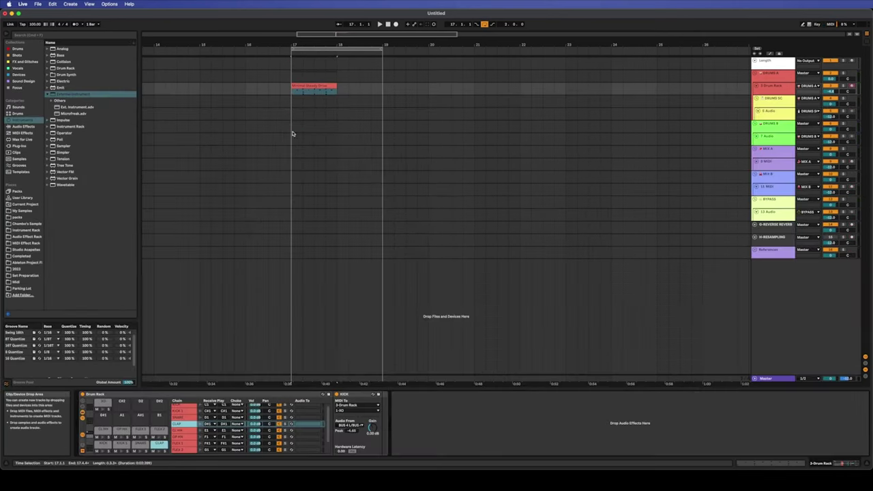
pyautogui.press('space')
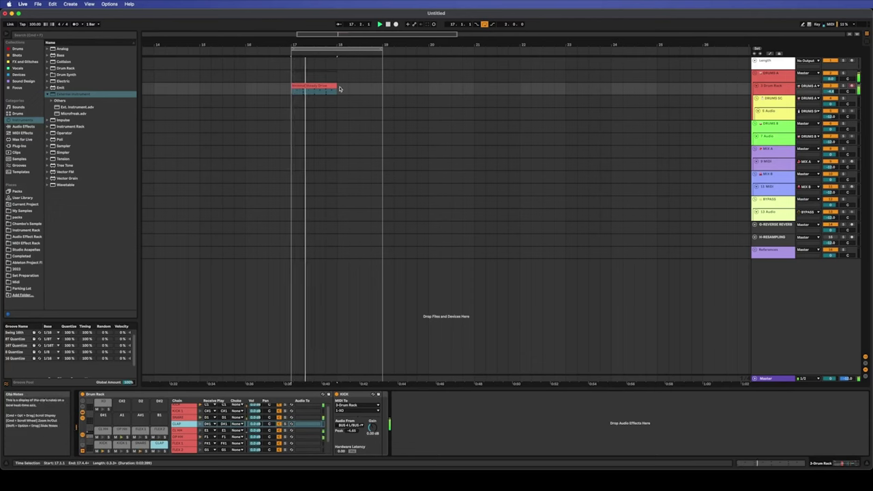
# Extend the beat clip to bar 19 and add EQ Eight to the SNARE chain.
pyautogui.moveTo(337, 87); pyautogui.dragTo(382, 86)
pyautogui.press('super+f')
pyautogui.write('eq')
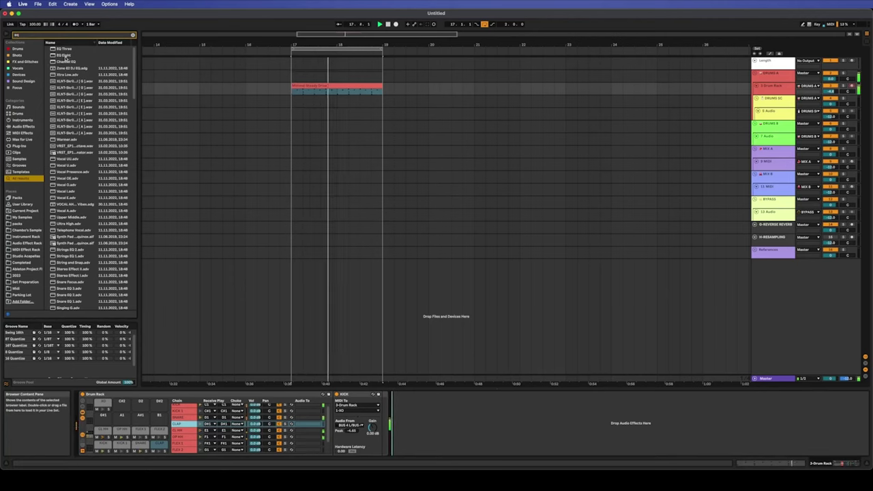
pyautogui.moveTo(65, 54); pyautogui.dragTo(464, 426)
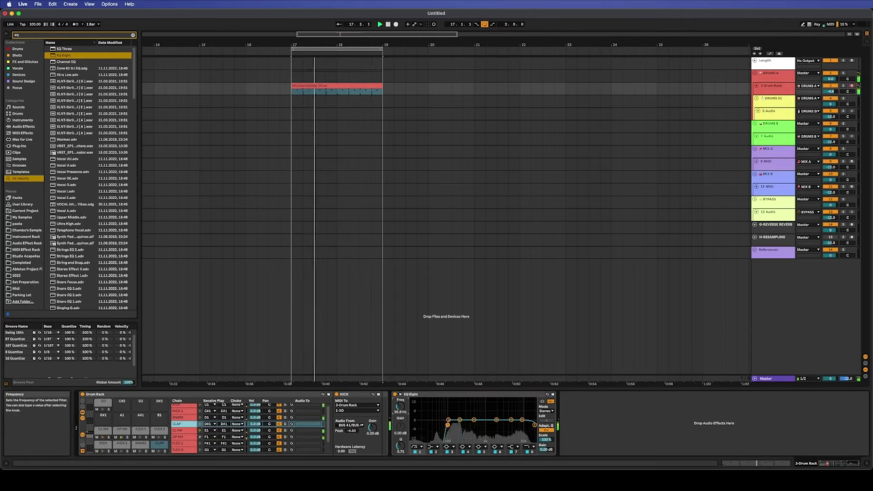
# Raise the SNARE EQ Eight's band 1 low cut to about 147 Hz while listening.
pyautogui.press('space')
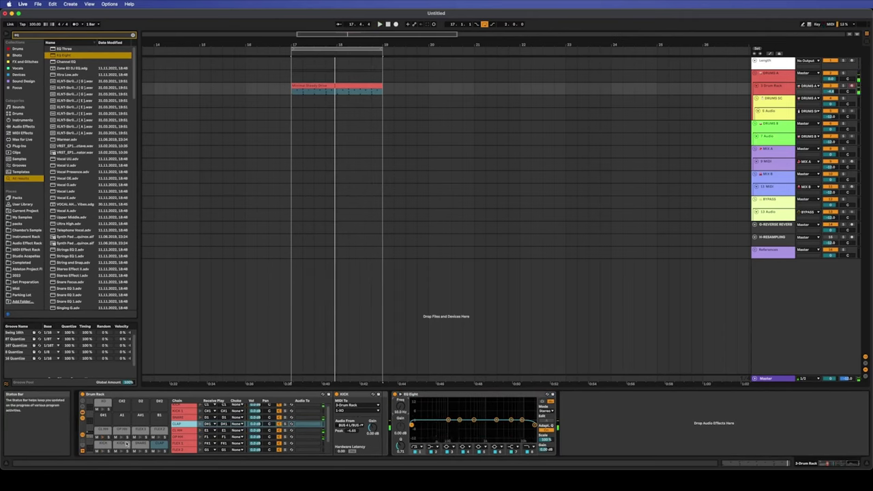
pyautogui.click(453, 395)
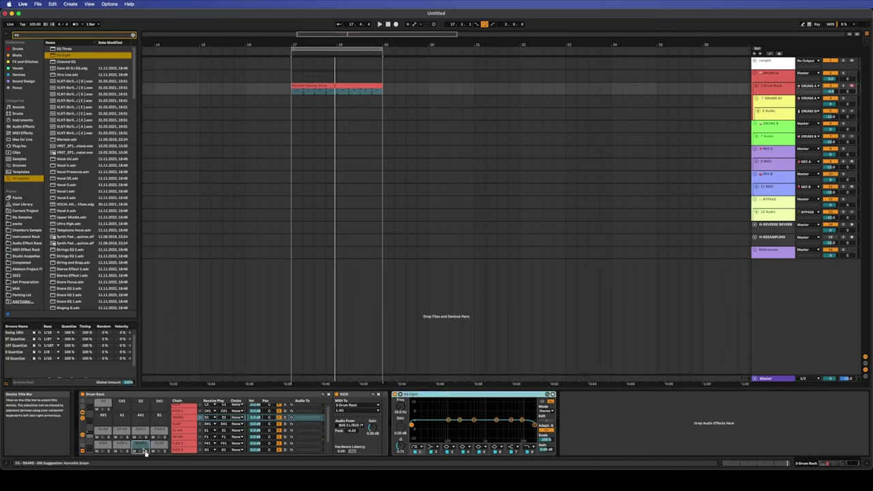
pyautogui.press('space')
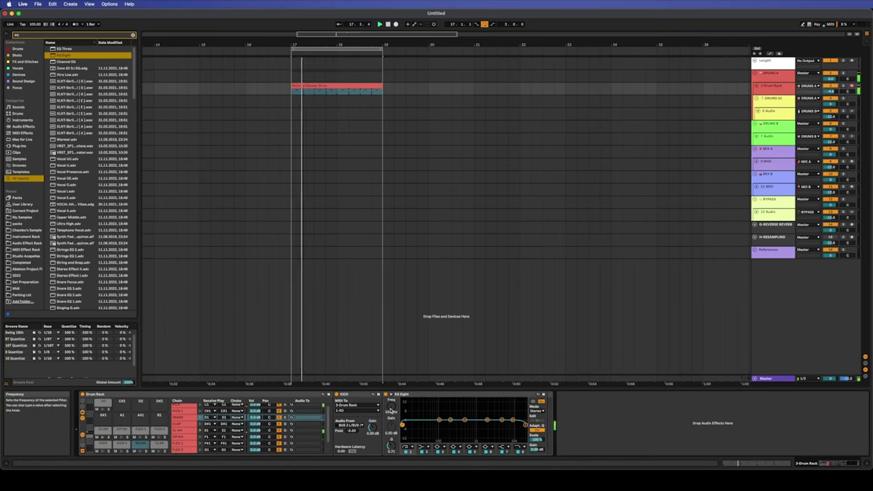
pyautogui.moveTo(403, 424); pyautogui.dragTo(455, 412)
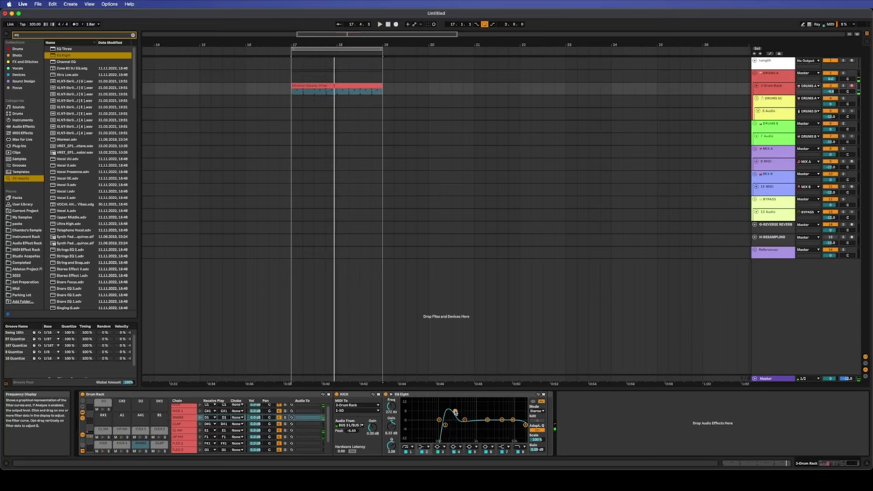